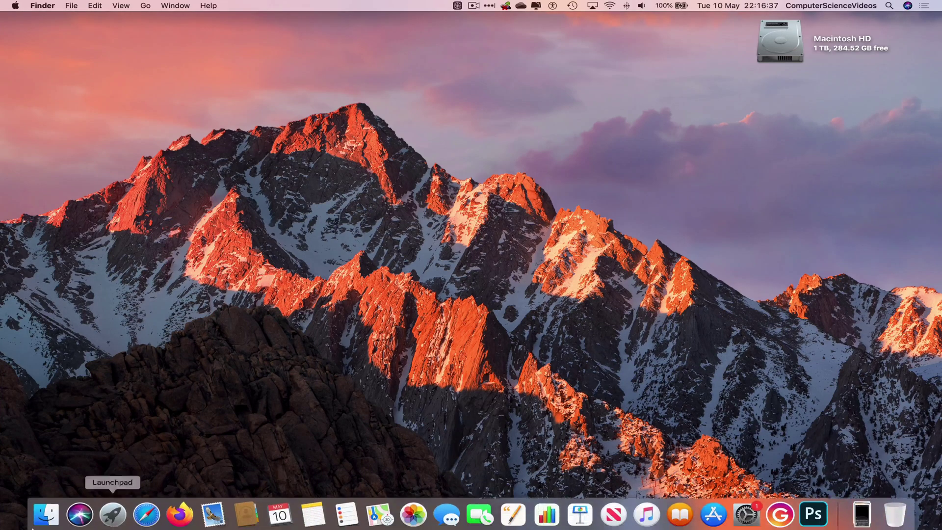
- Launch Microsoft Teams from the Mac Office 2019 folder in Launchpad
left_click(113, 518)
left_click(443, 360)
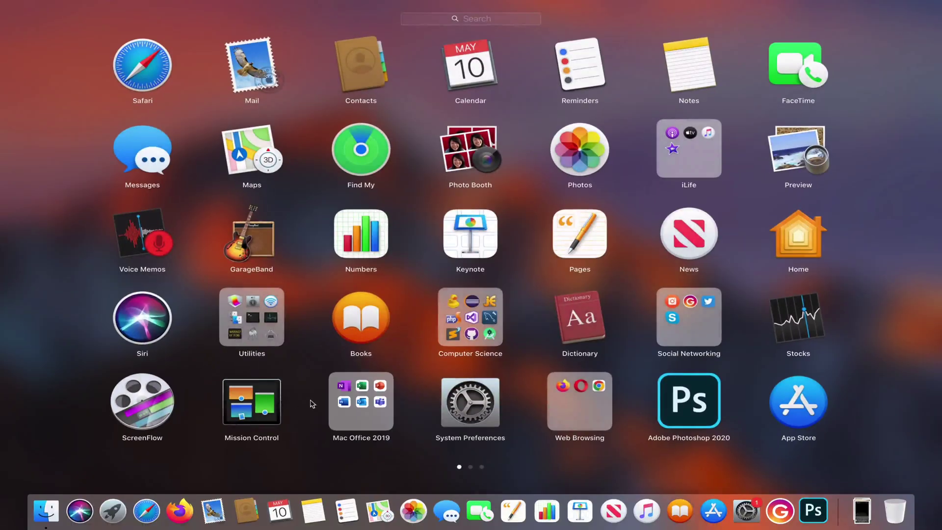
left_click(375, 397)
left_click(679, 242)
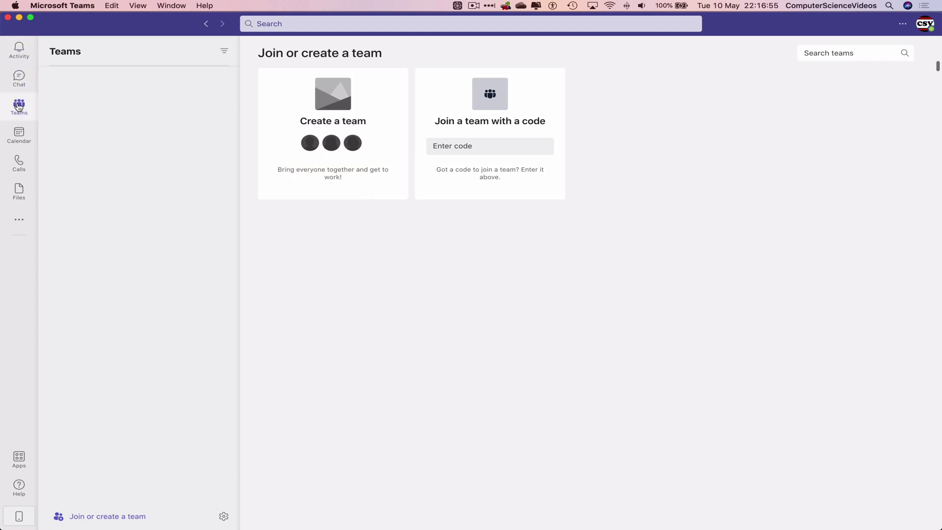
- Switch to Chat and back to Teams to show the Join or create a team page
left_click(18, 77)
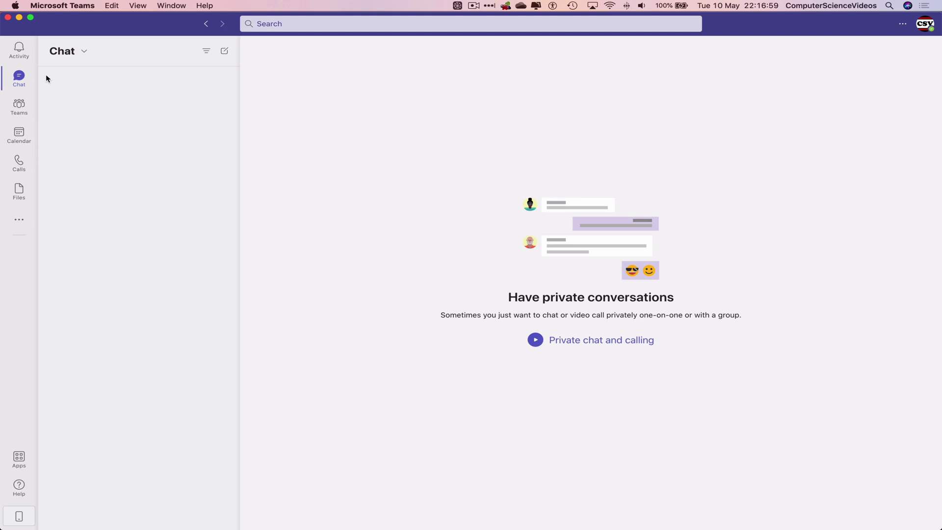
left_click(20, 105)
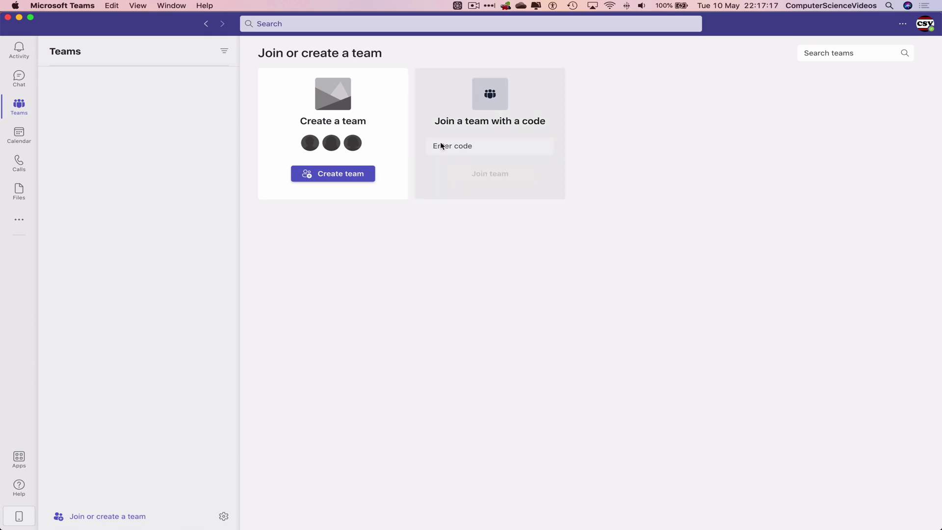
- Start a new team, look through the templates, and choose From scratch
left_click(347, 179)
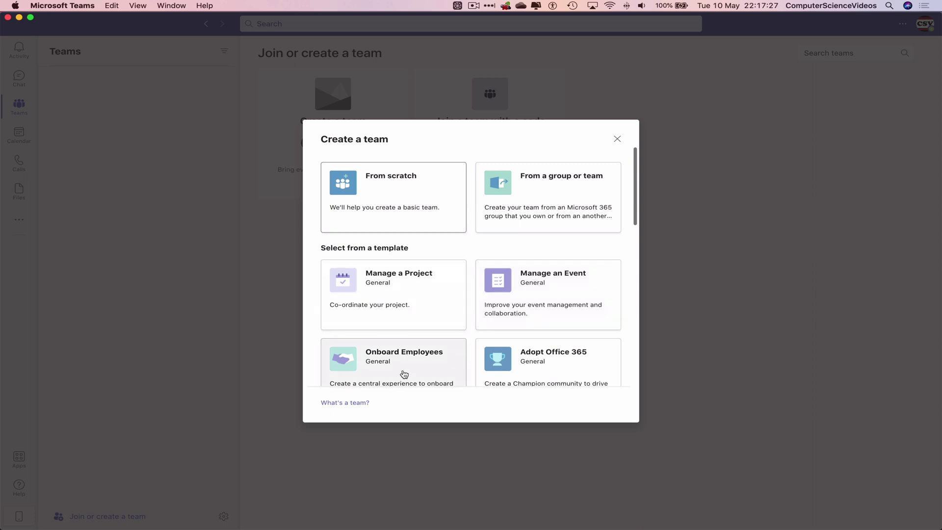
scroll(544, 359, "down", 2)
scroll(547, 358, "down", 5)
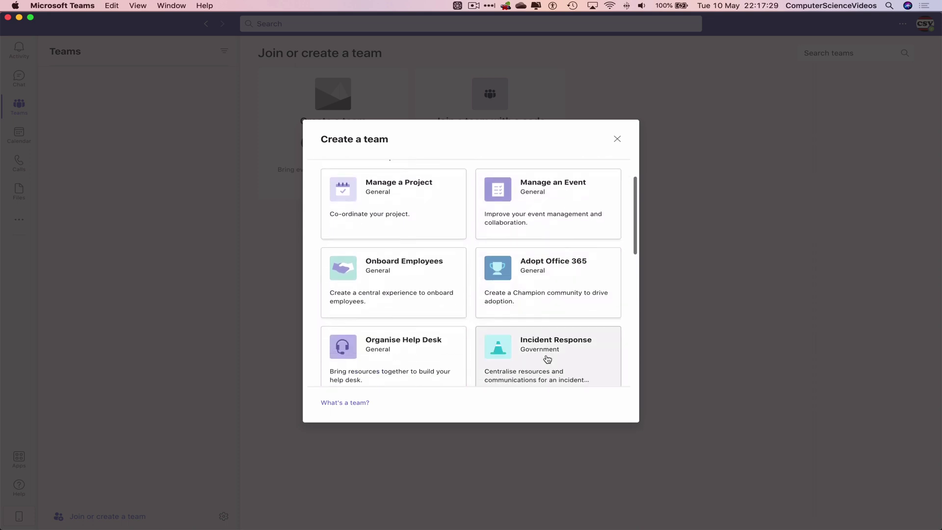
scroll(543, 354, "down", 5)
scroll(543, 353, "down", 5)
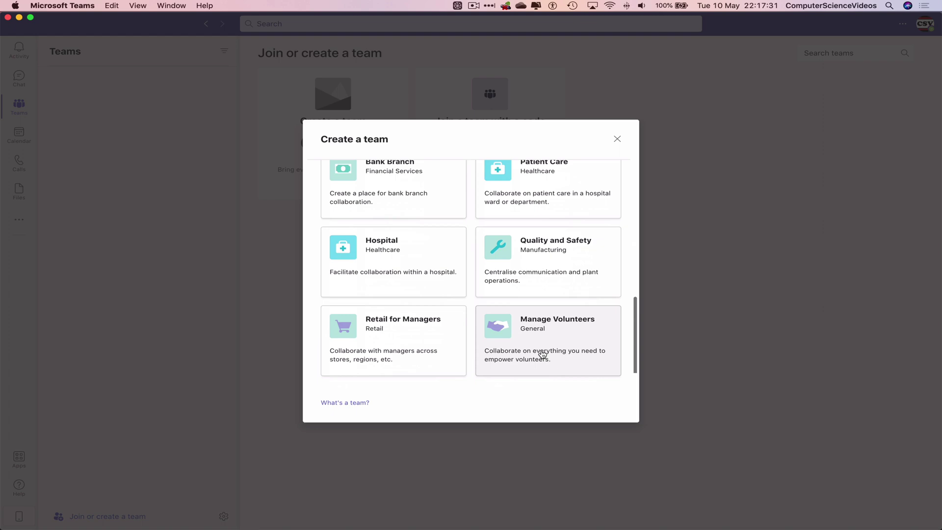
scroll(459, 284, "up", 10)
scroll(460, 285, "up", 3)
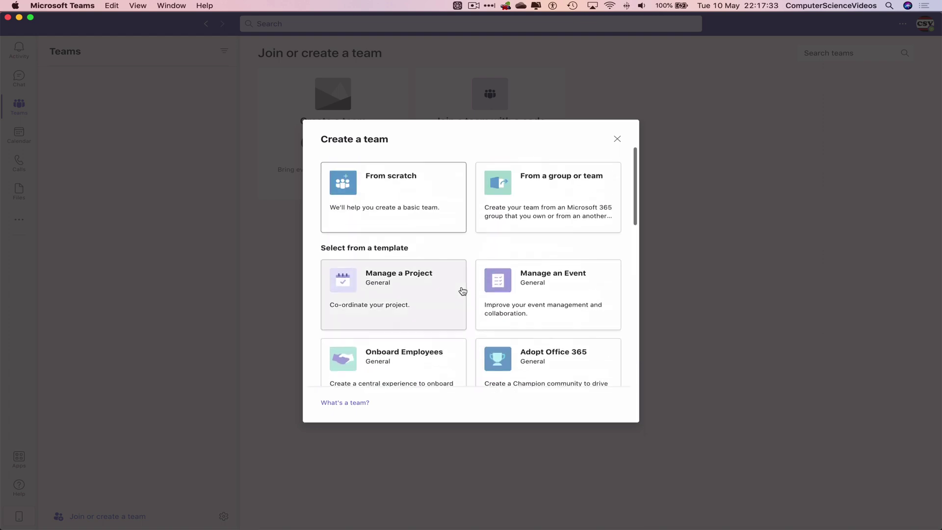
left_click(410, 187)
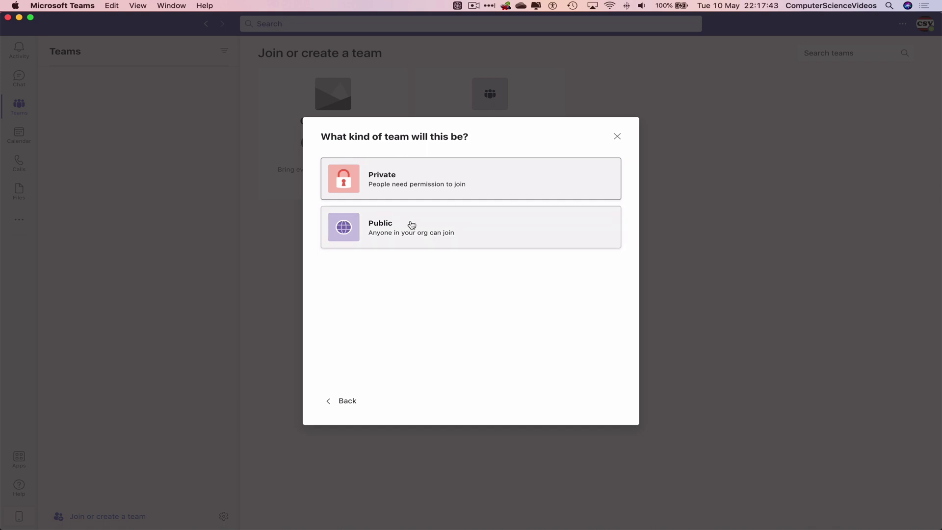
- Make the team Private, named 'Computer Science Videos' with description 'Head Office'
left_click(456, 172)
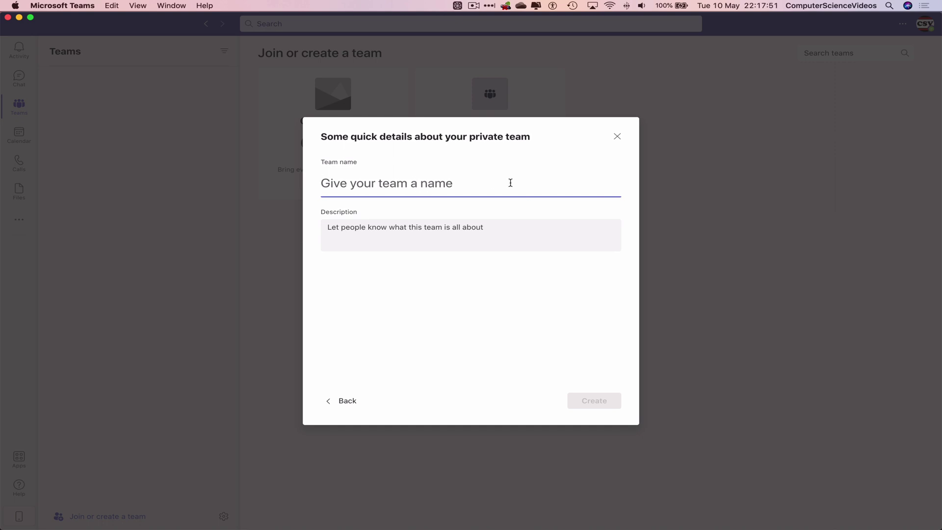
type("Computer")
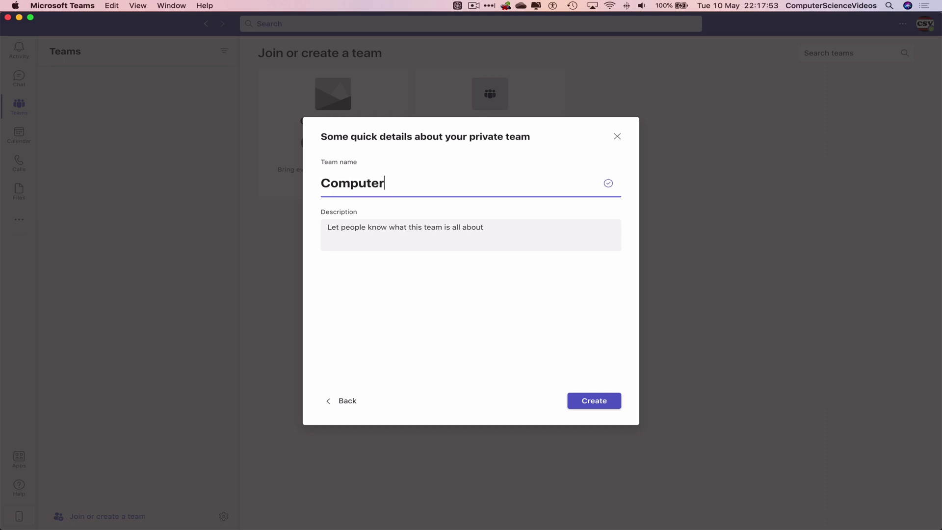
type(" Science Vide")
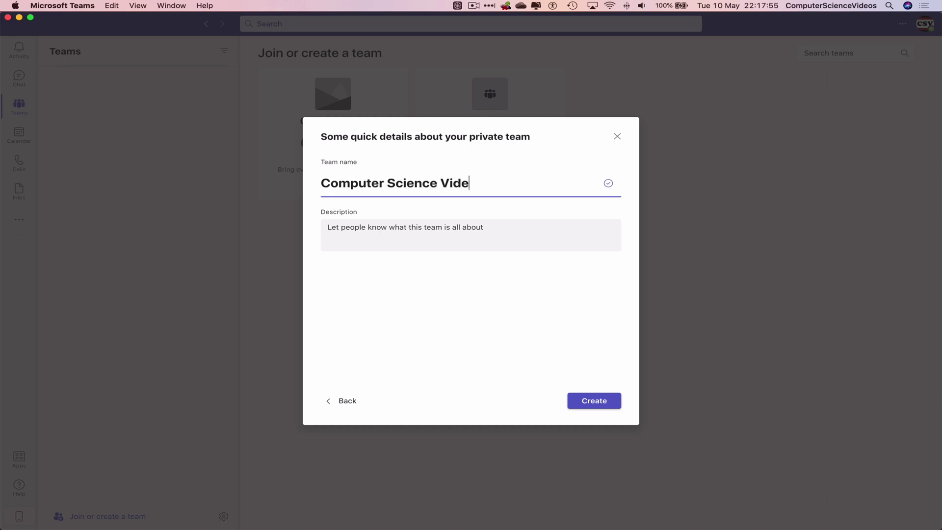
type("os")
left_click(500, 226)
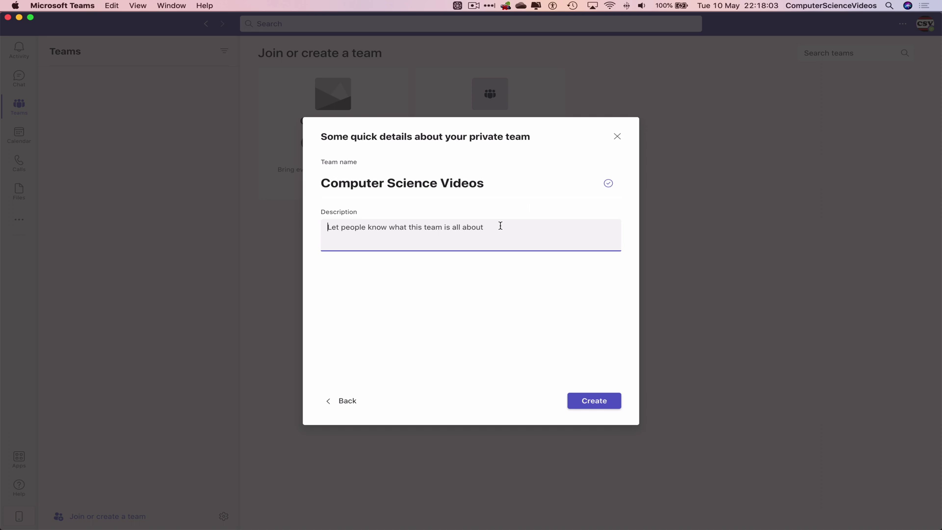
type("Head P")
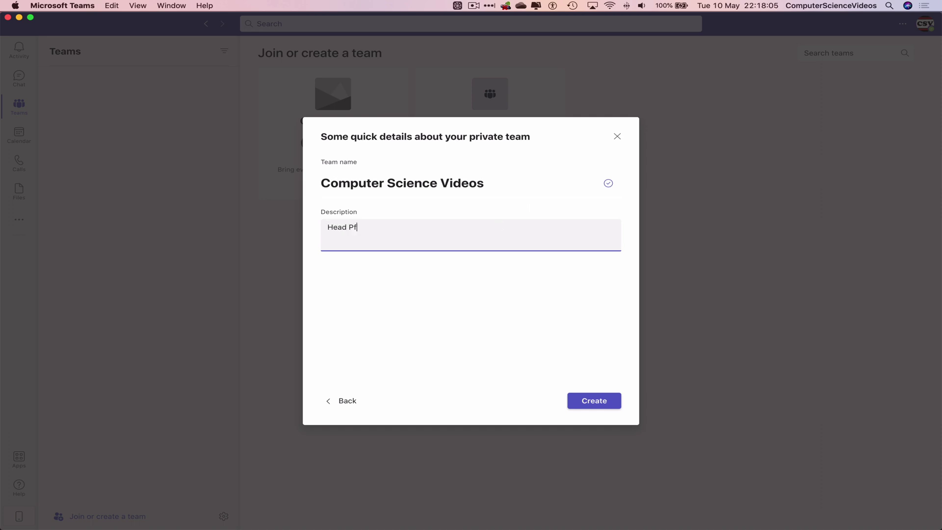
key("BackSpace")
type("Office")
- Create the team and add a colleague by e-mail address with the Owner role
left_click(611, 403)
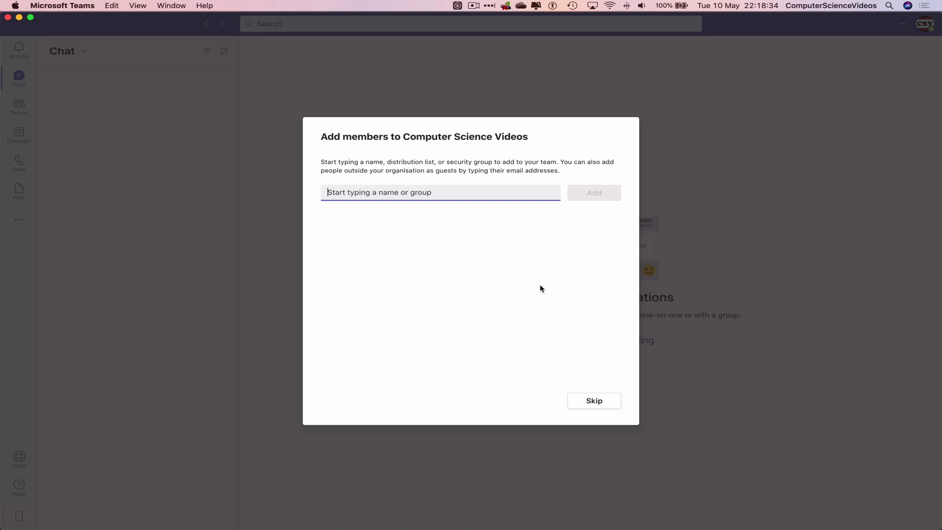
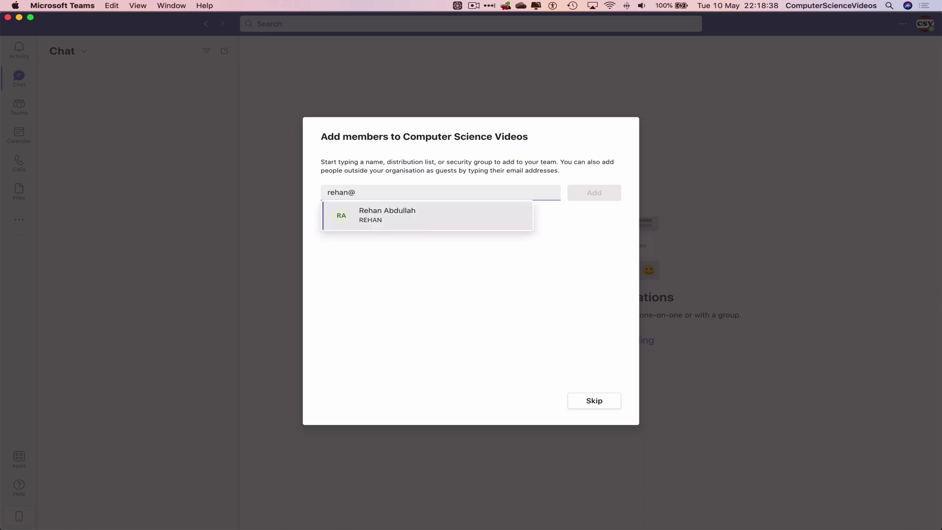
left_click(444, 227)
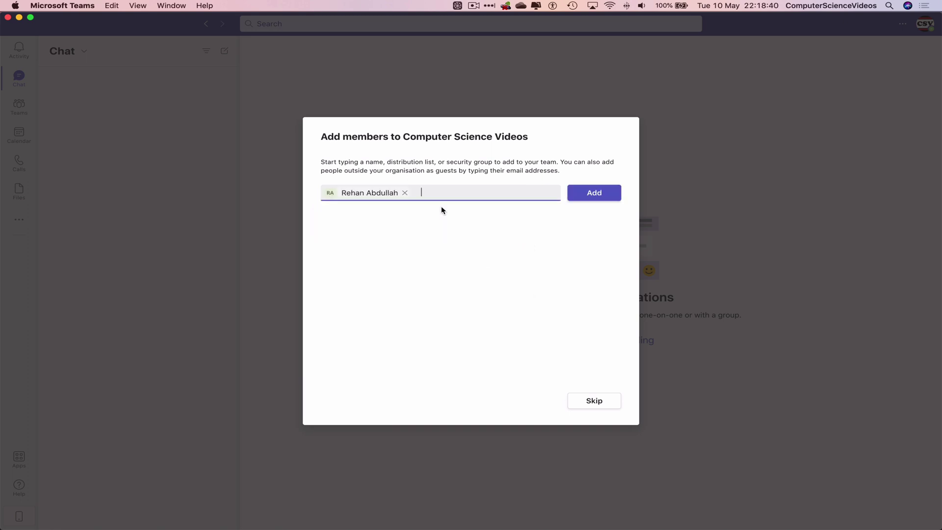
left_click(594, 193)
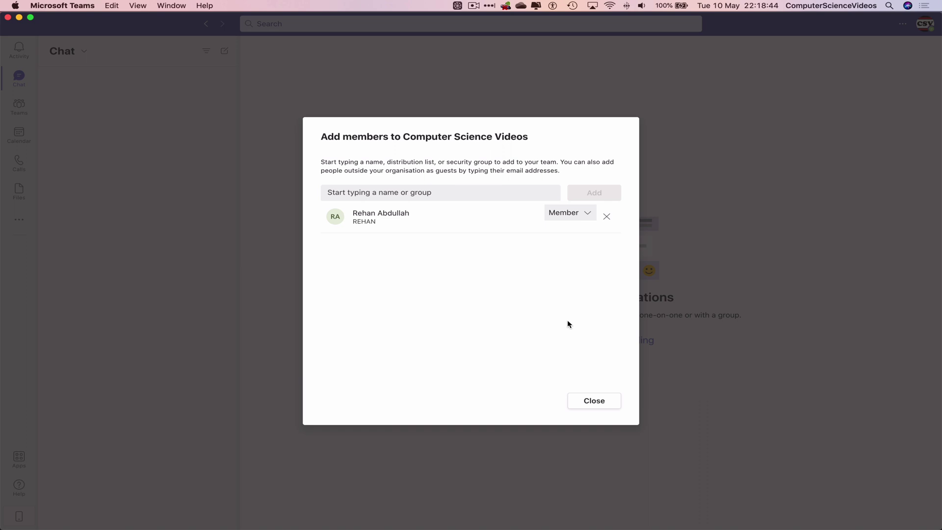
left_click(581, 213)
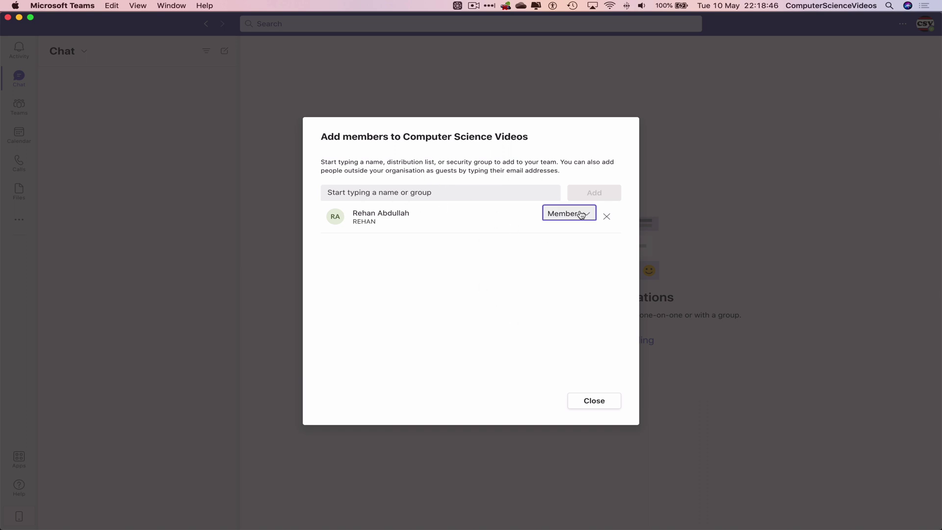
left_click(565, 240)
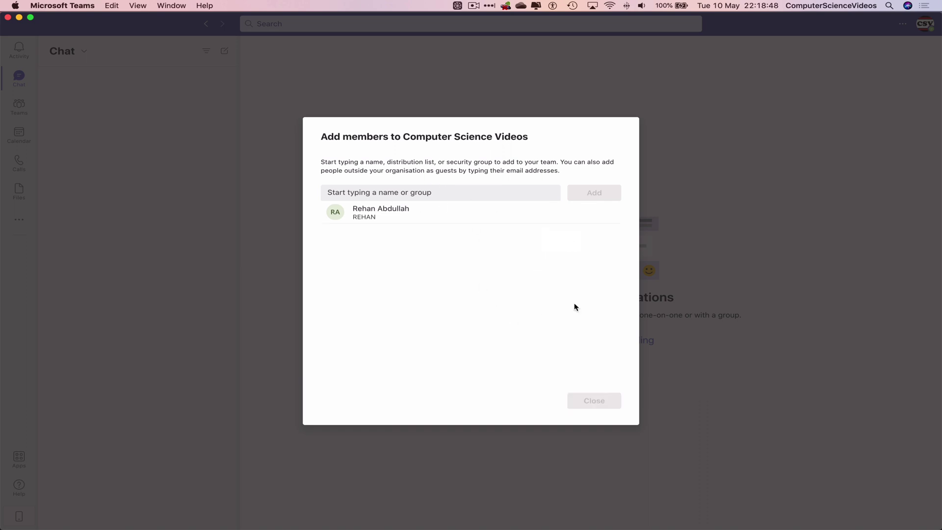
left_click(603, 404)
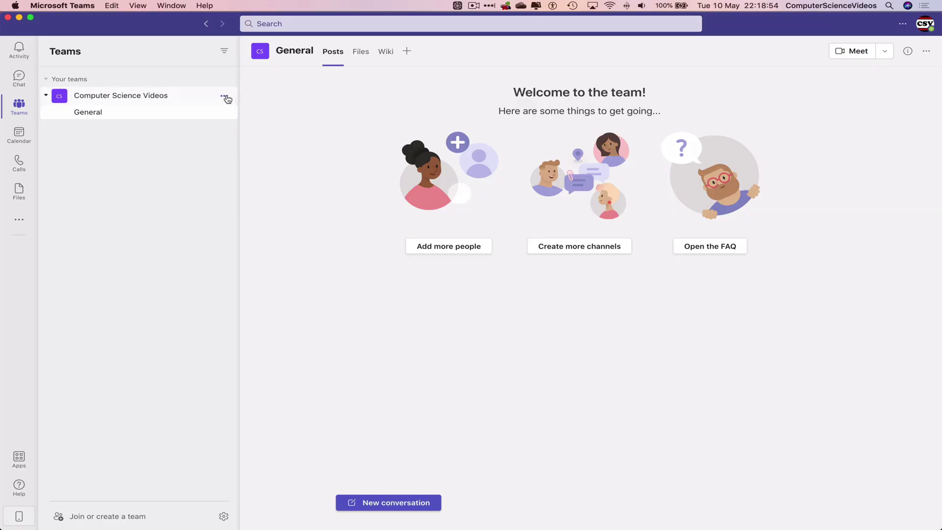
- Open Manage team for Computer Science Videos from its options menu
left_click(229, 96)
left_click(262, 141)
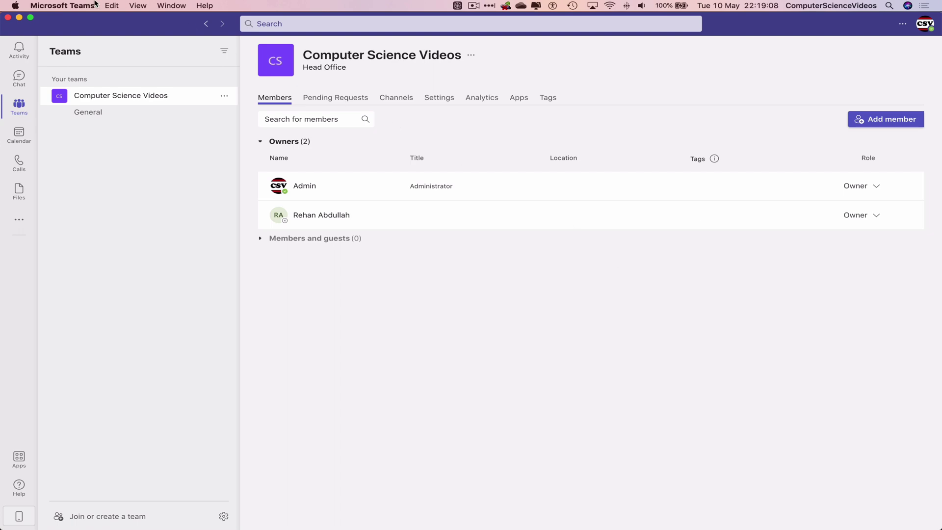
- Quit Microsoft Teams from the menu bar's application menu
left_click(62, 5)
left_click(80, 101)
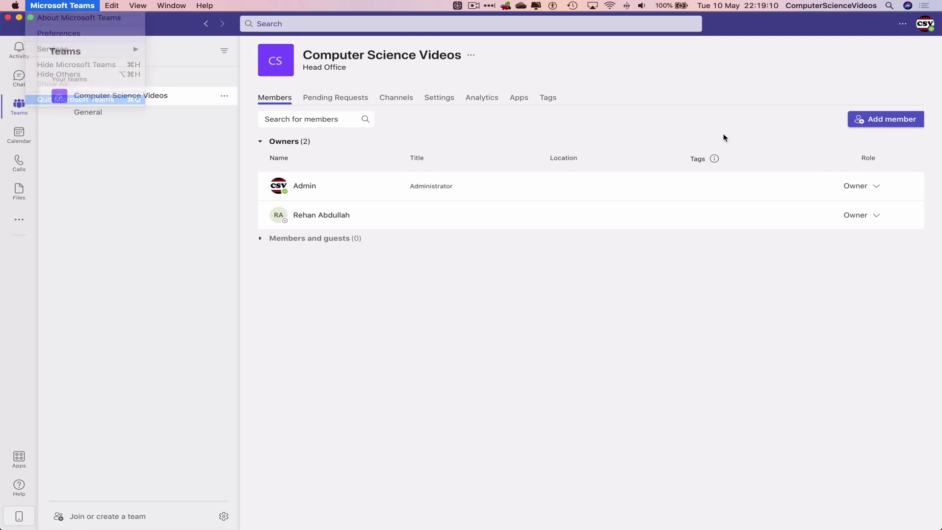